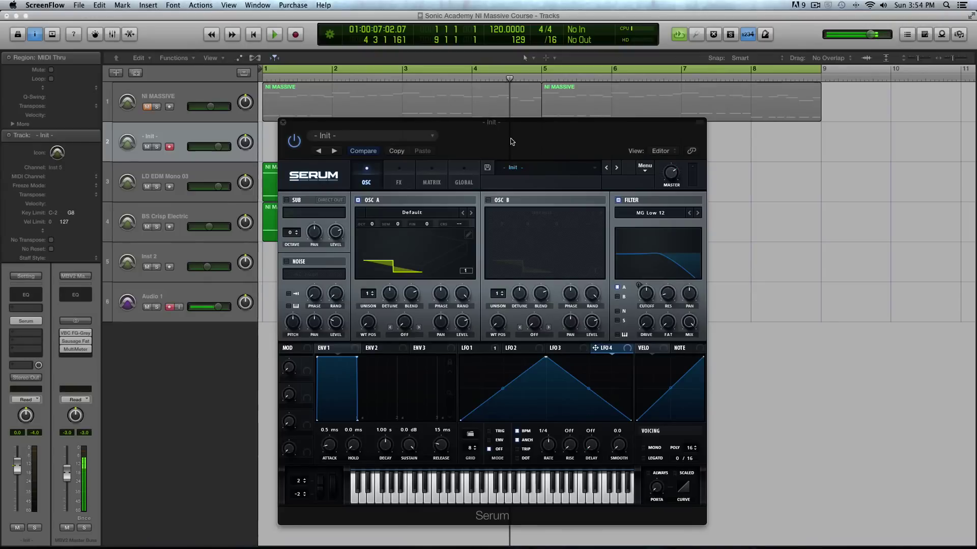
- Route LFO 1 to Oscillator A's WT POS knob and to the filter RES knob
click(461, 170)
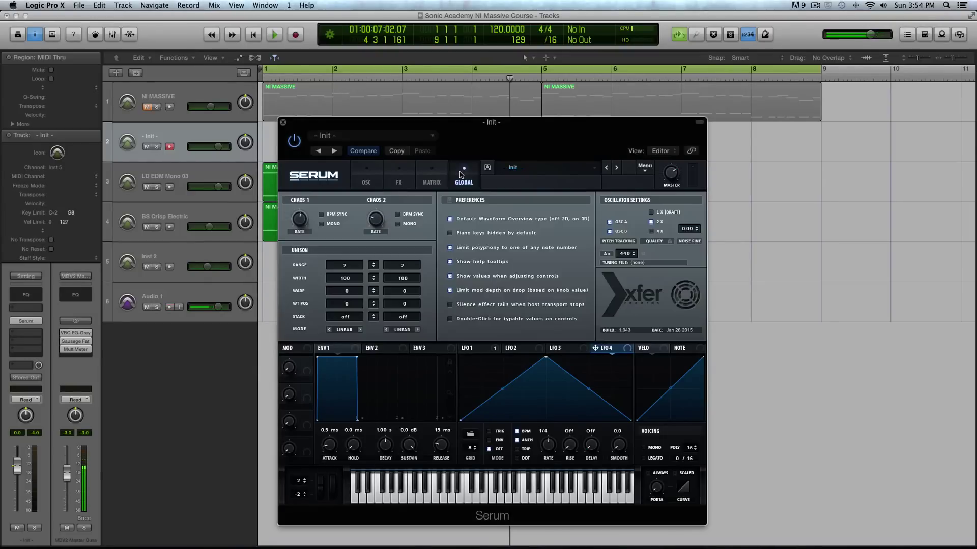
click(369, 175)
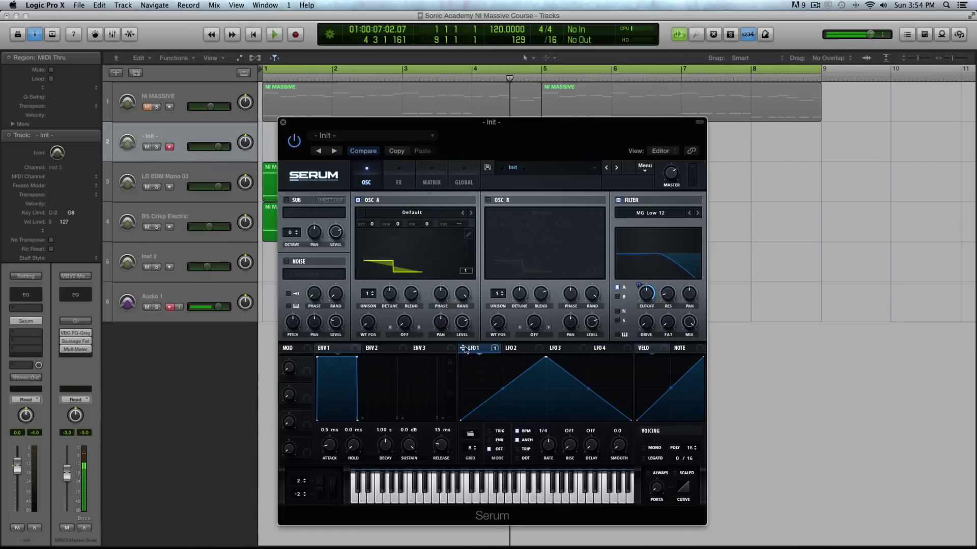
drag(465, 349, 368, 323)
drag(465, 349, 668, 295)
mouse_move(490, 344)
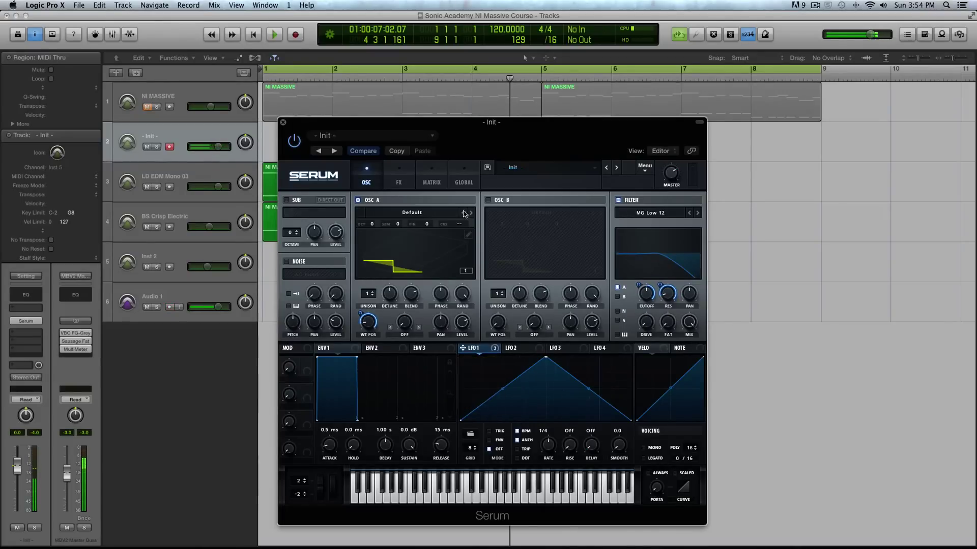
- Set the first mod matrix slot's source to LFO 1
click(645, 168)
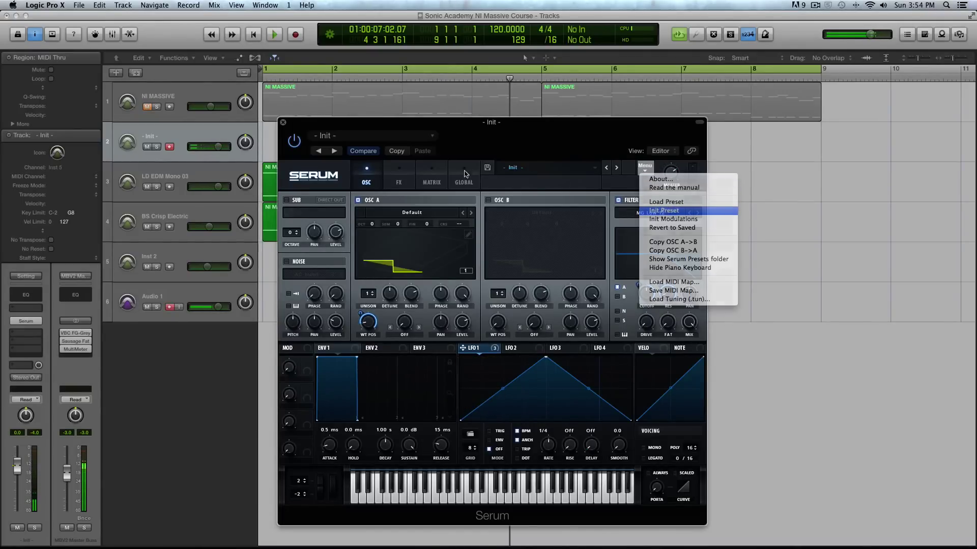
click(438, 176)
click(304, 213)
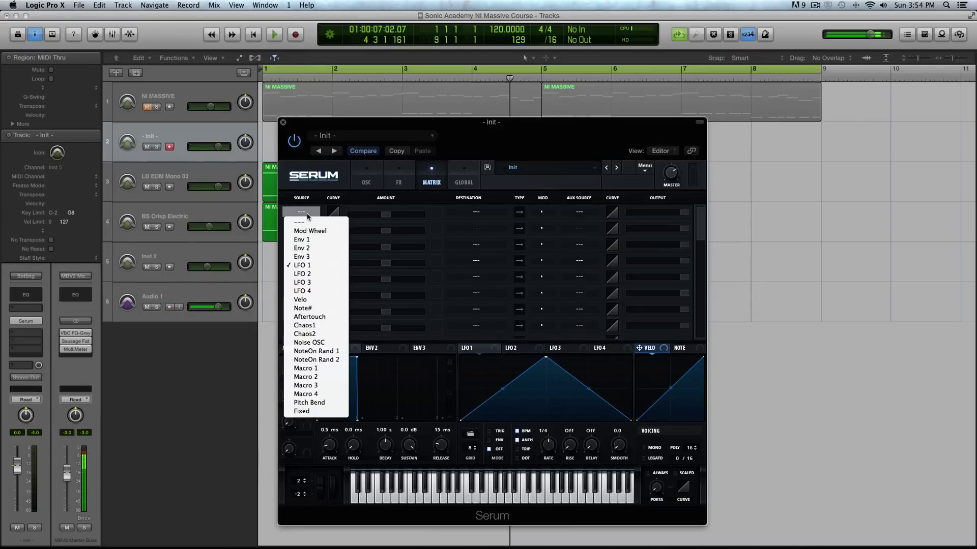
click(305, 265)
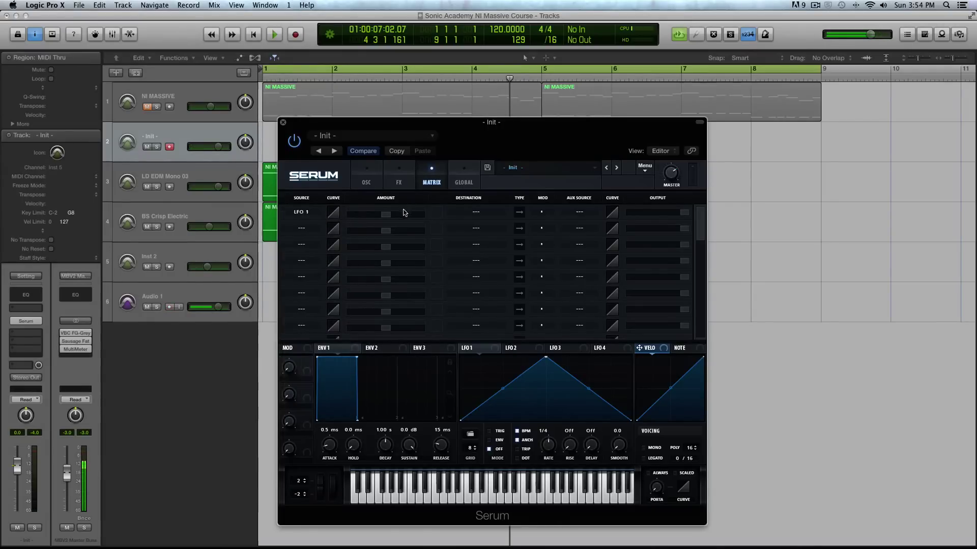
- Browse the destination list without choosing, then view the oscillator and Global pages
click(483, 214)
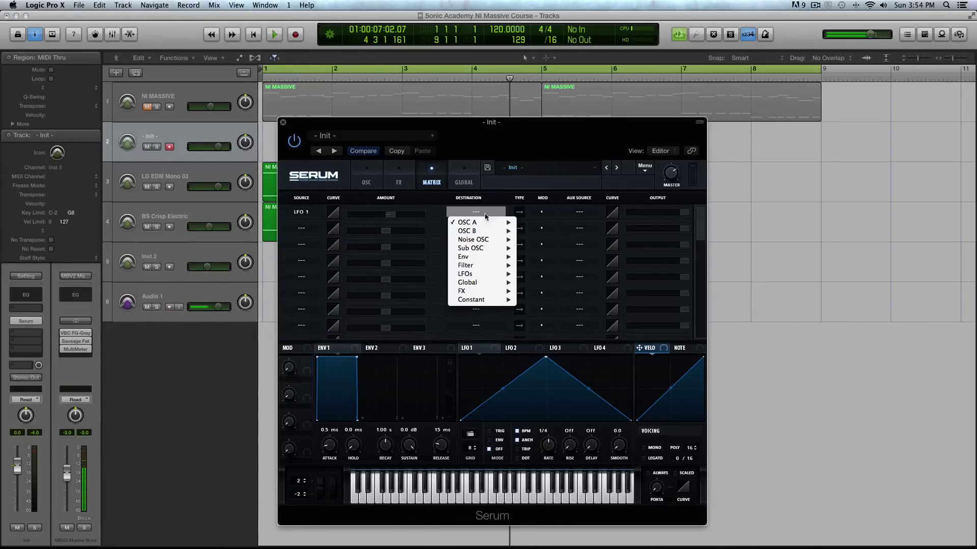
click(369, 186)
click(368, 183)
click(463, 177)
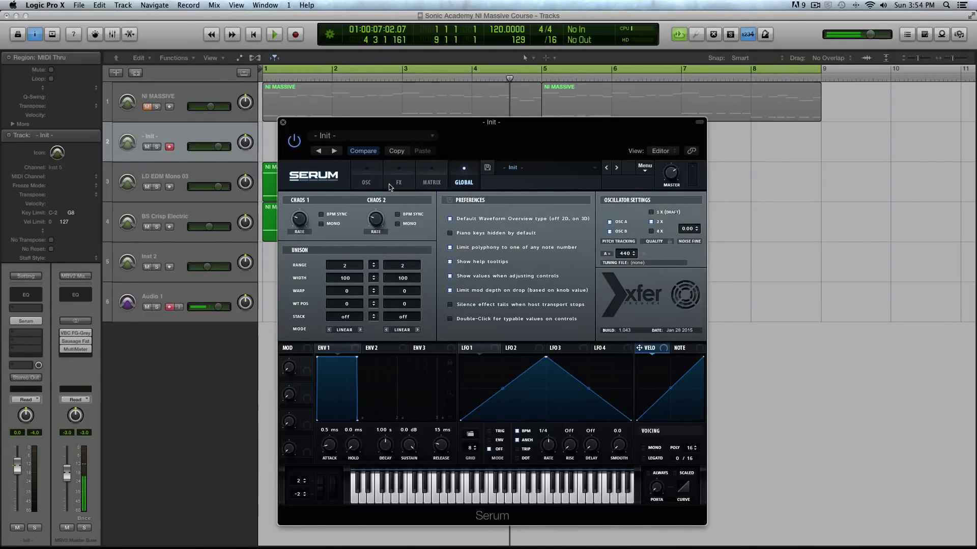
- Pick a new source for matrix slot 1 from its Source list, then return to the Global Chaos settings
click(434, 178)
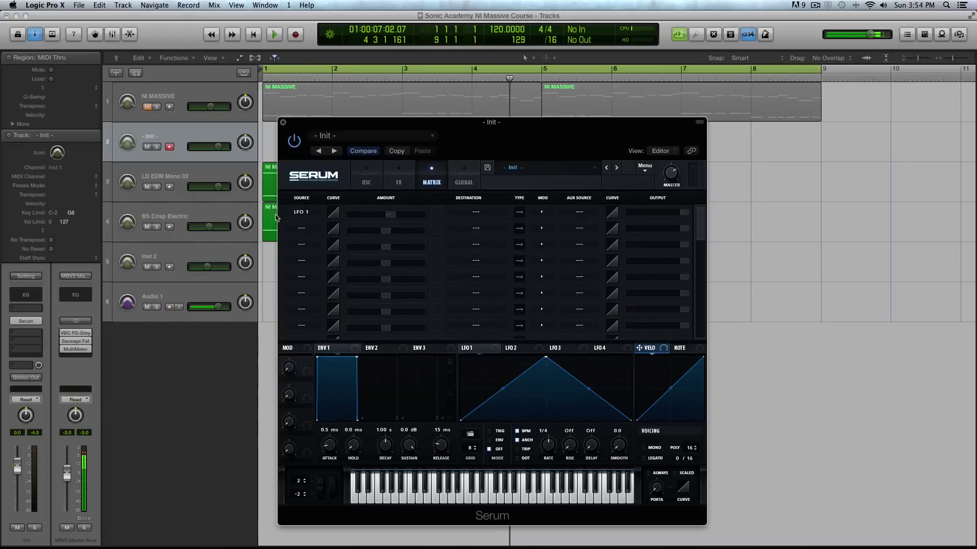
click(302, 212)
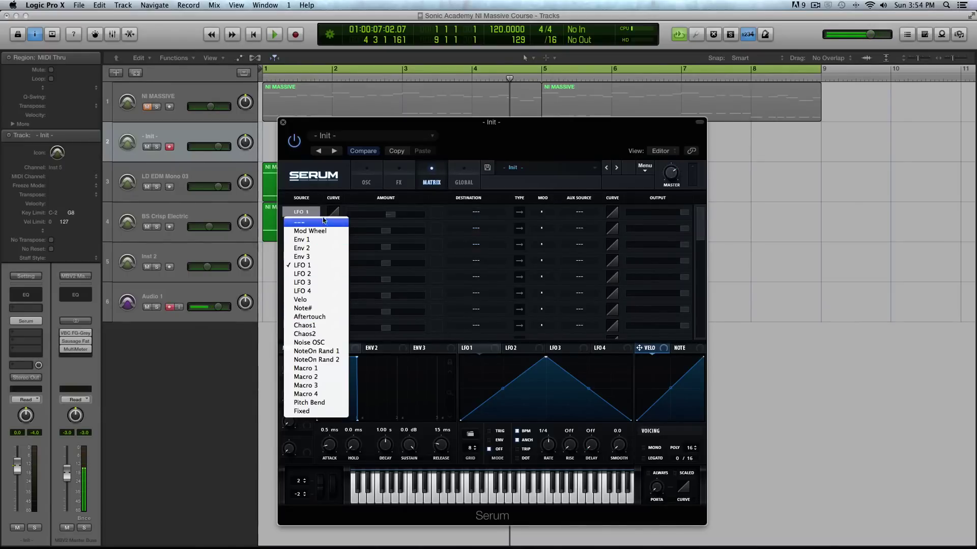
click(305, 212)
click(307, 212)
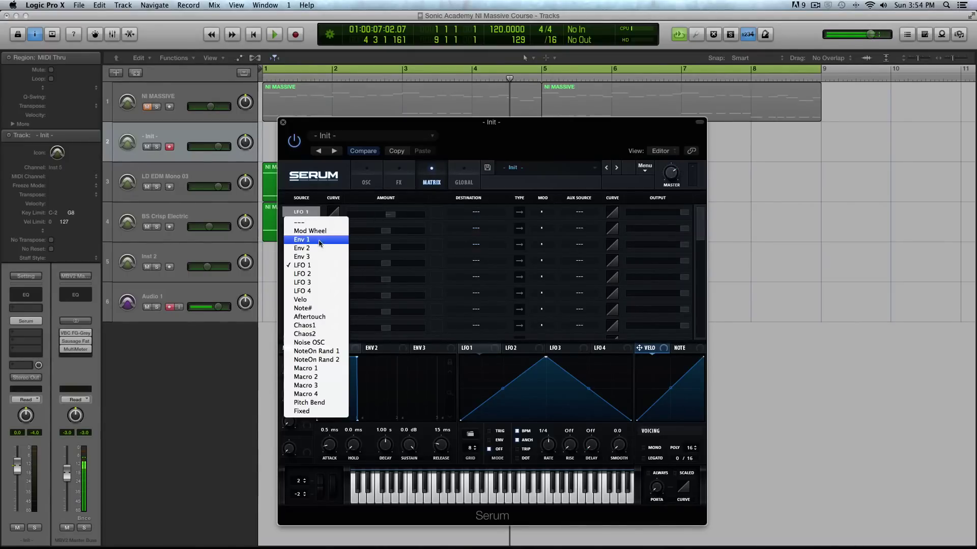
click(311, 334)
click(465, 179)
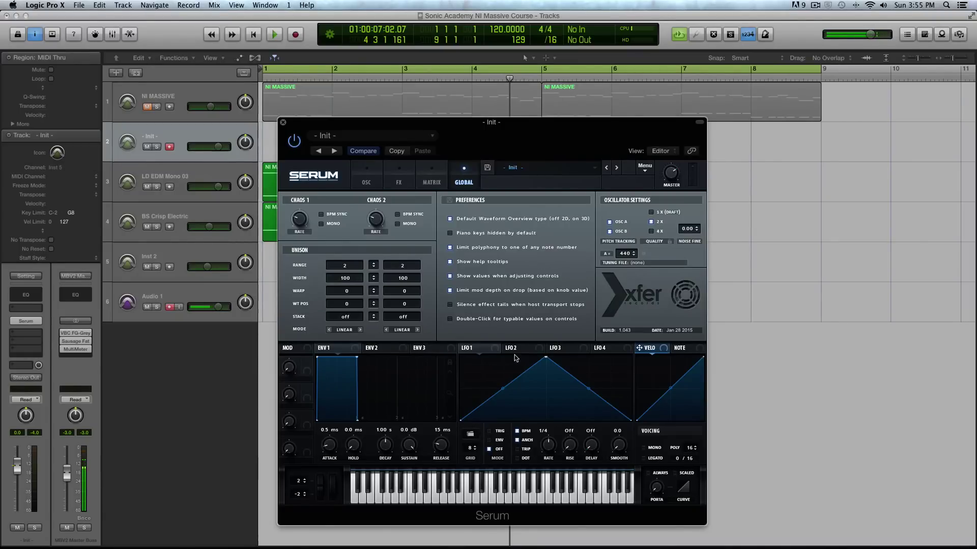
- Load the Misc > AbitCrazy shape into LFO 4 and go back to the oscillator page
click(470, 434)
mouse_move(485, 459)
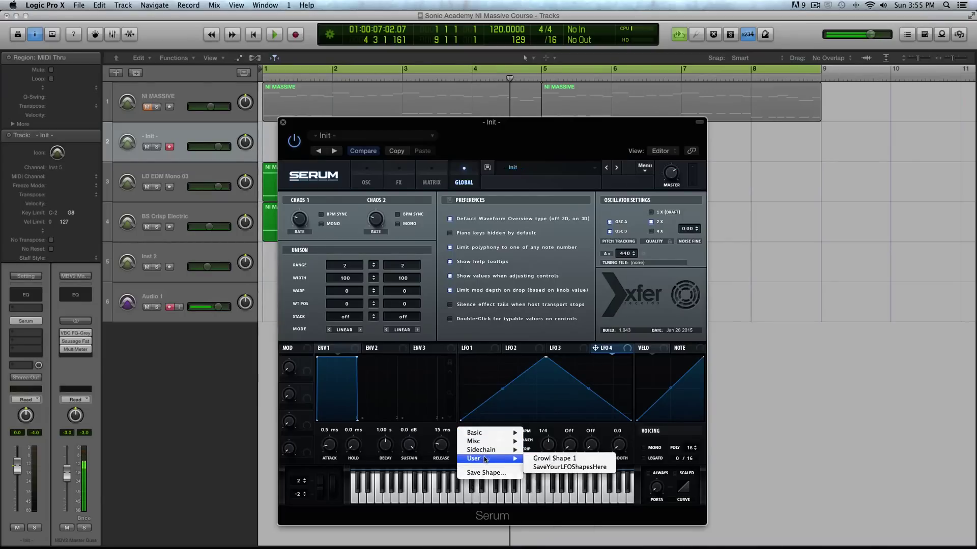
mouse_move(488, 441)
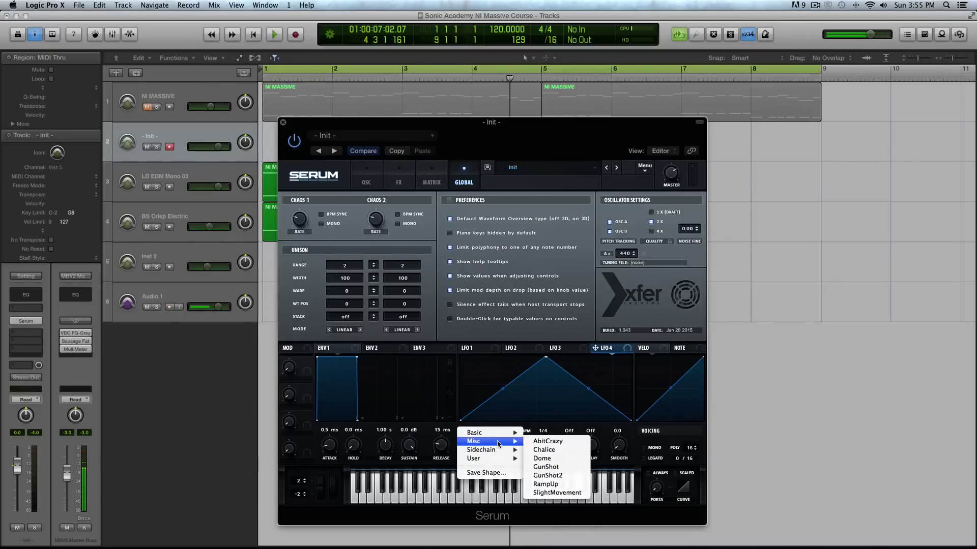
click(565, 444)
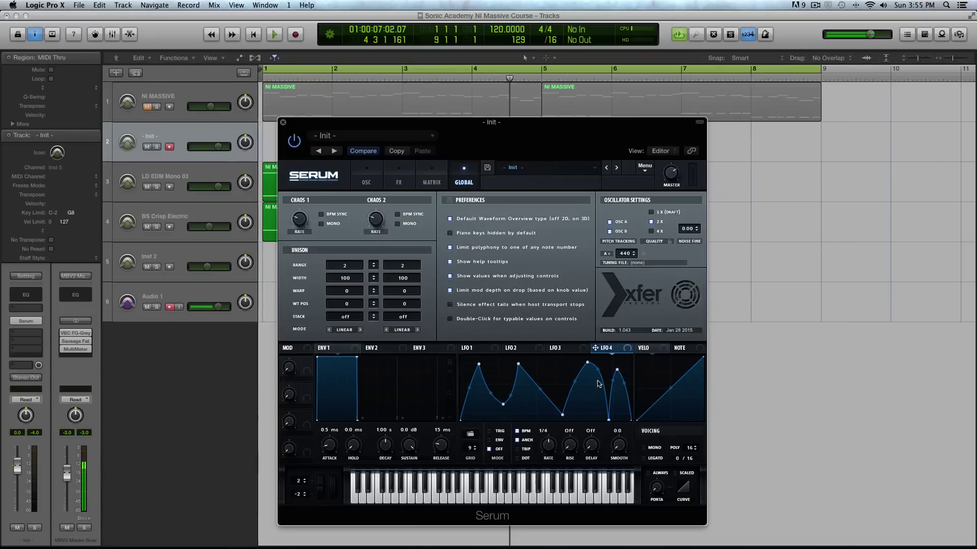
click(382, 177)
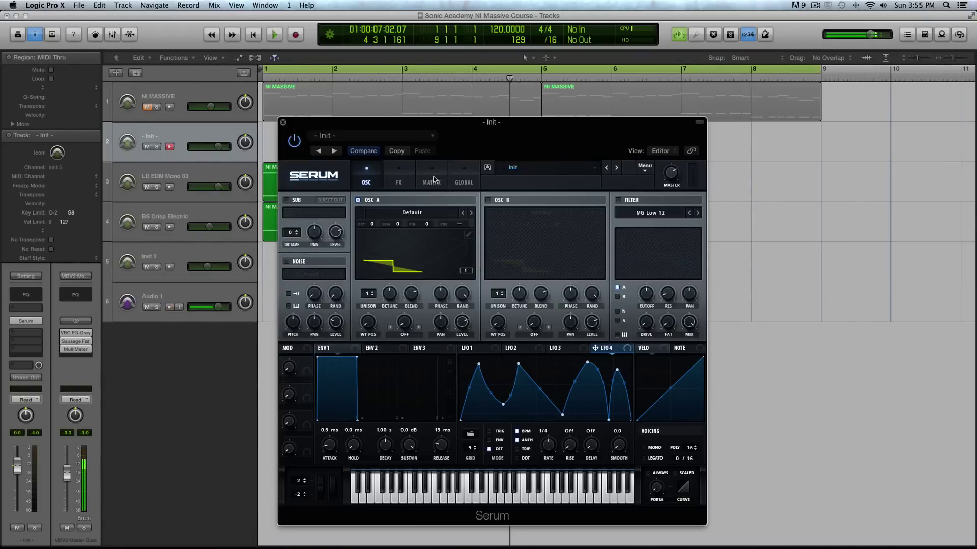
- Reset Serum with Menu > Init Preset, show the Global page, and select track 3, LD EDM Mono 03
click(460, 178)
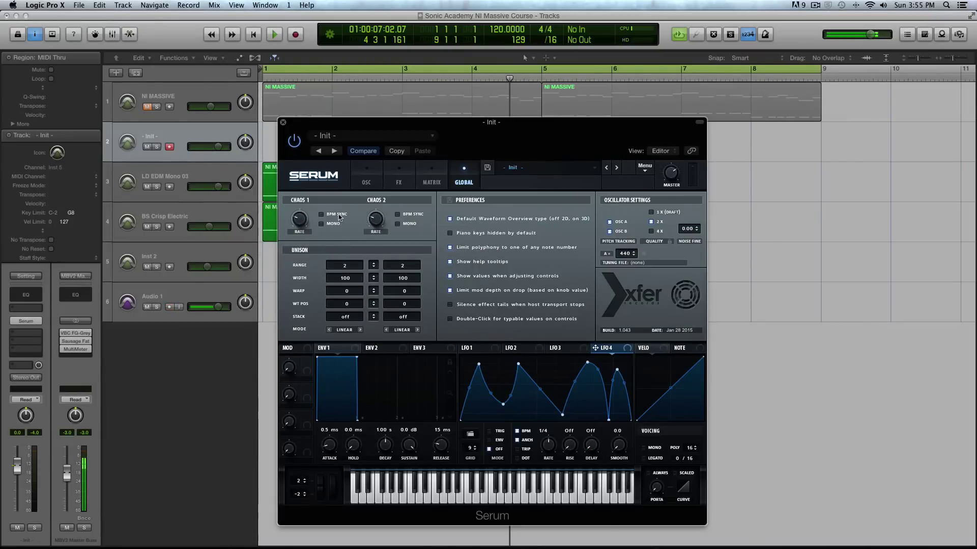
click(370, 178)
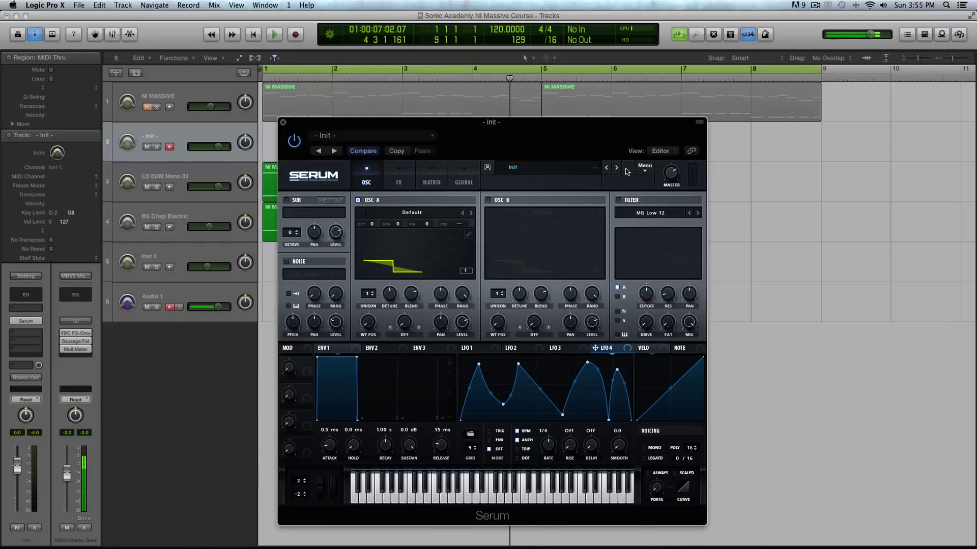
click(644, 168)
click(665, 213)
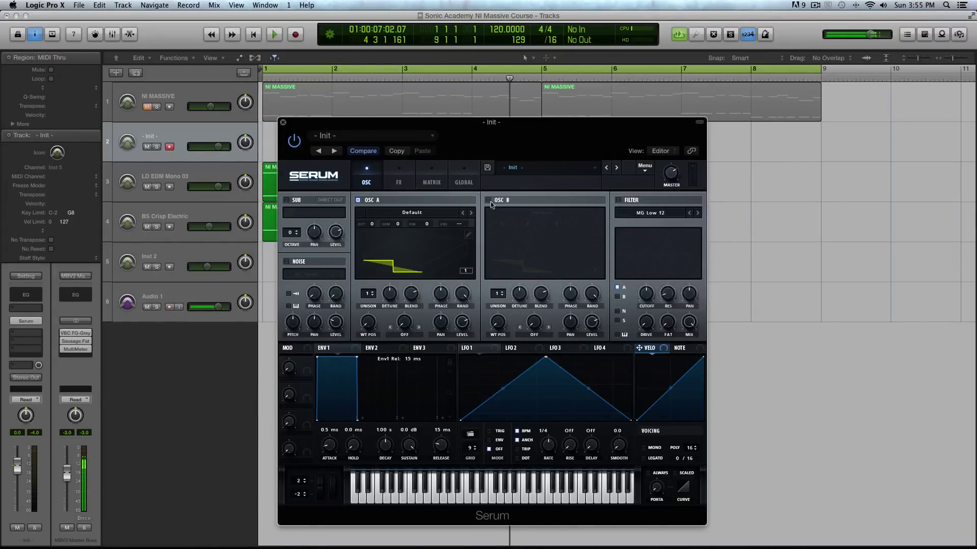
click(464, 176)
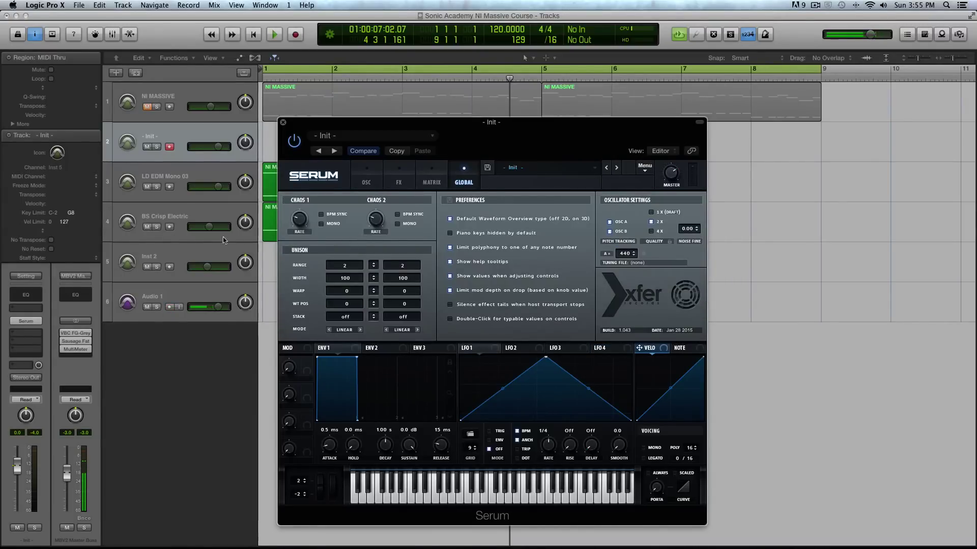
click(191, 179)
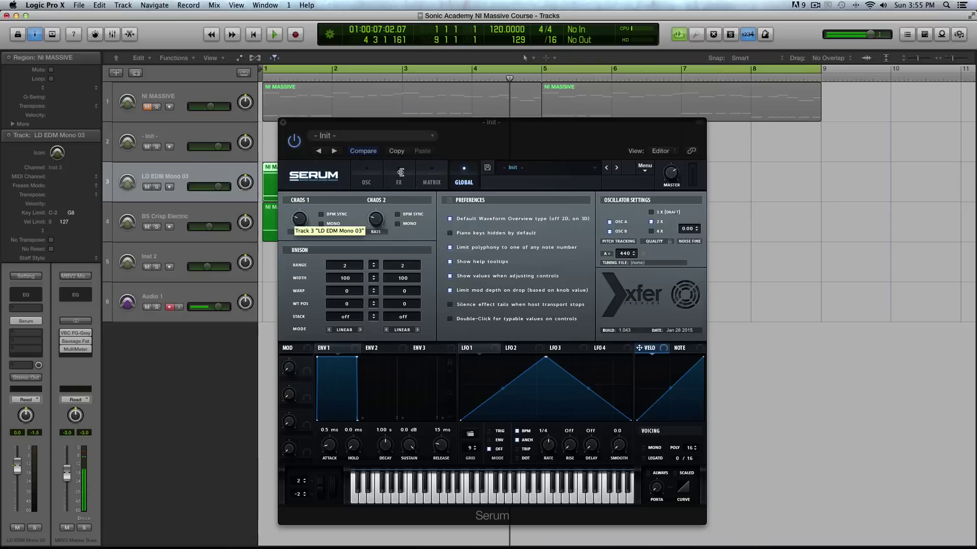
- In the first mod matrix slot, route Chaos1 to OSC A > A CoarsePit
click(426, 181)
click(302, 211)
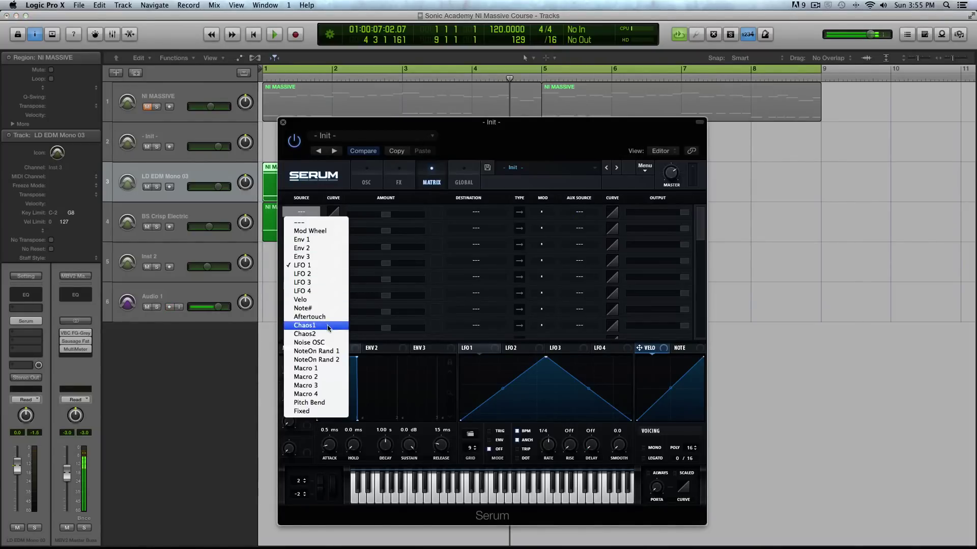
click(305, 316)
click(473, 213)
mouse_move(481, 223)
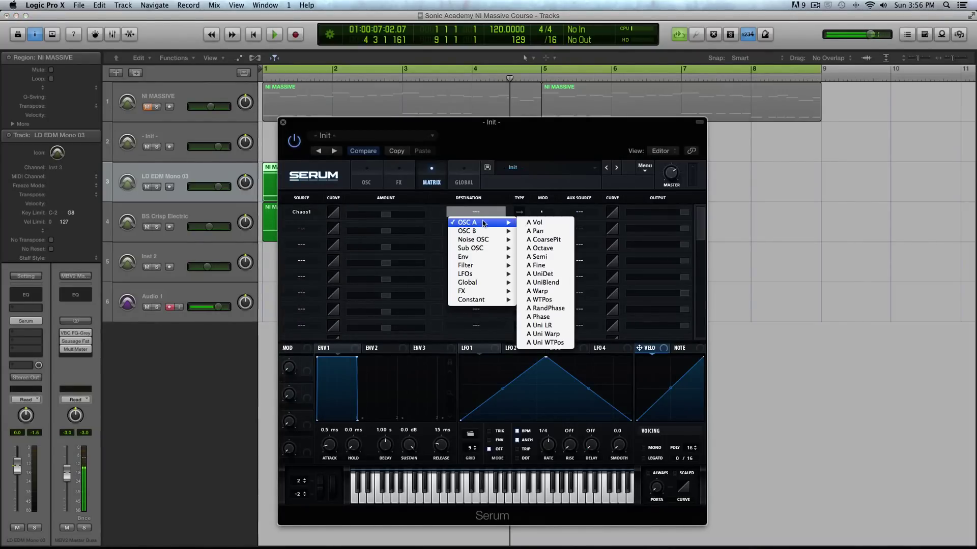
click(543, 239)
- Set the Chaos1 coarse-pitch modulation amount to 35
drag(392, 216, 414, 213)
key(Down)
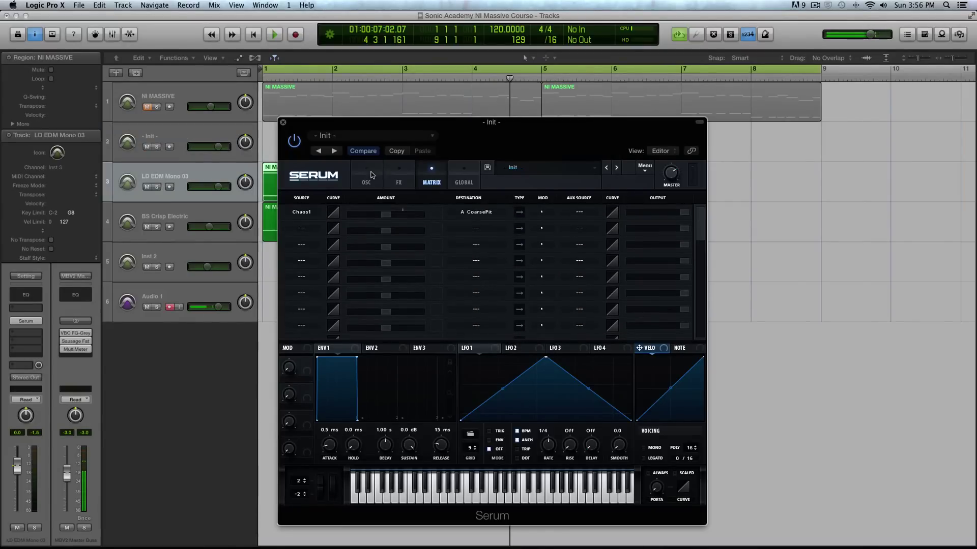
click(365, 176)
key(Up)
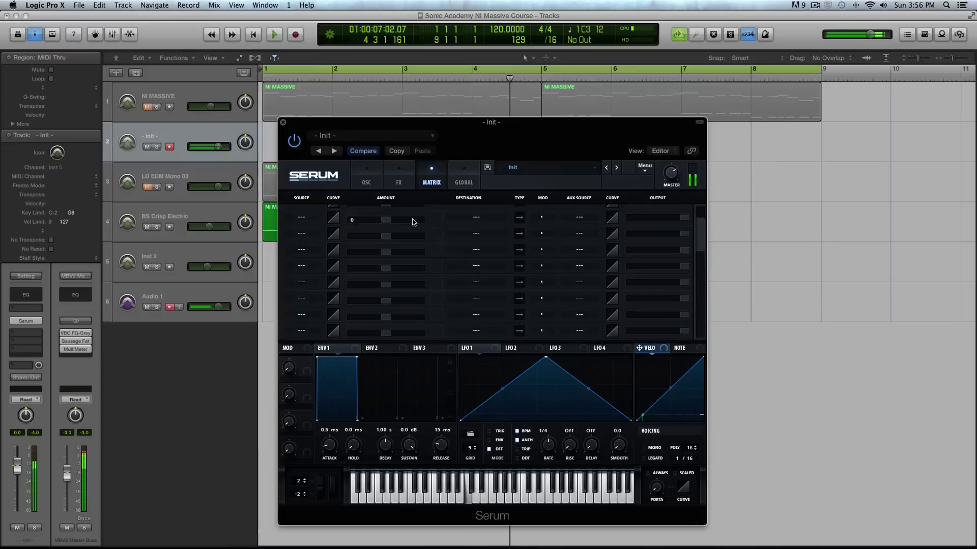
drag(412, 218, 392, 219)
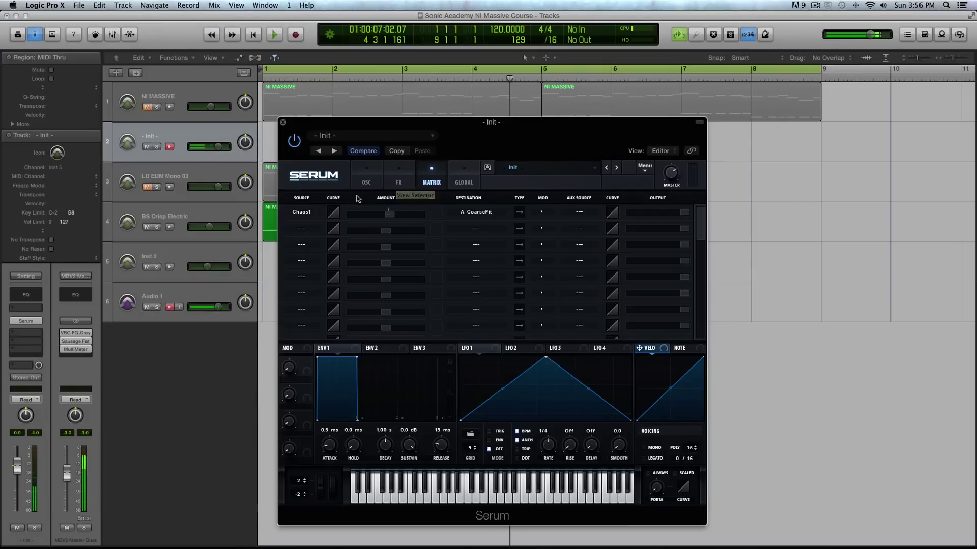
- Tick BPM SYNC under CHAOS 1 on the Global page, so the rate reads 1/8
click(457, 176)
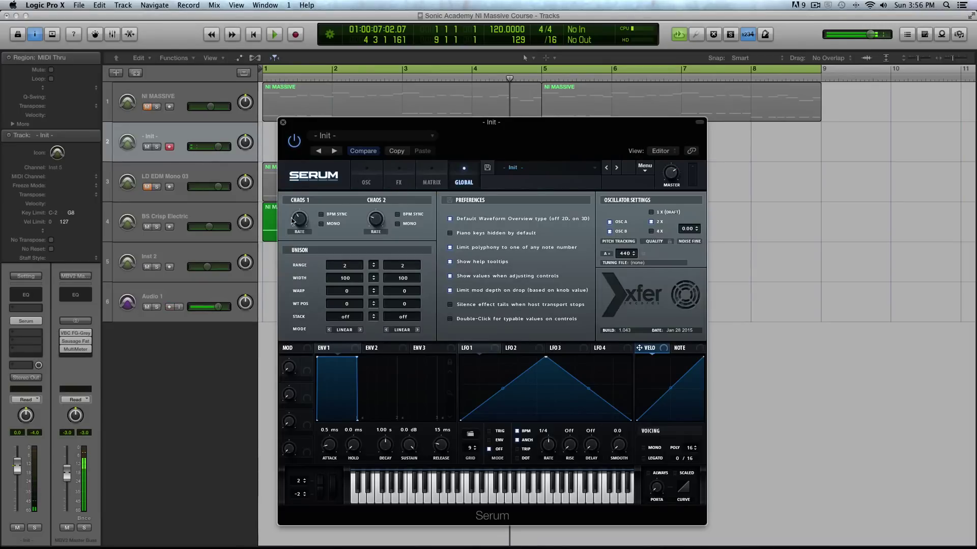
click(321, 214)
mouse_move(305, 220)
- Audition a C3 note, then change matrix slot 1's source to Chaos2 and show the oscillator page
click(477, 502)
mouse_move(302, 227)
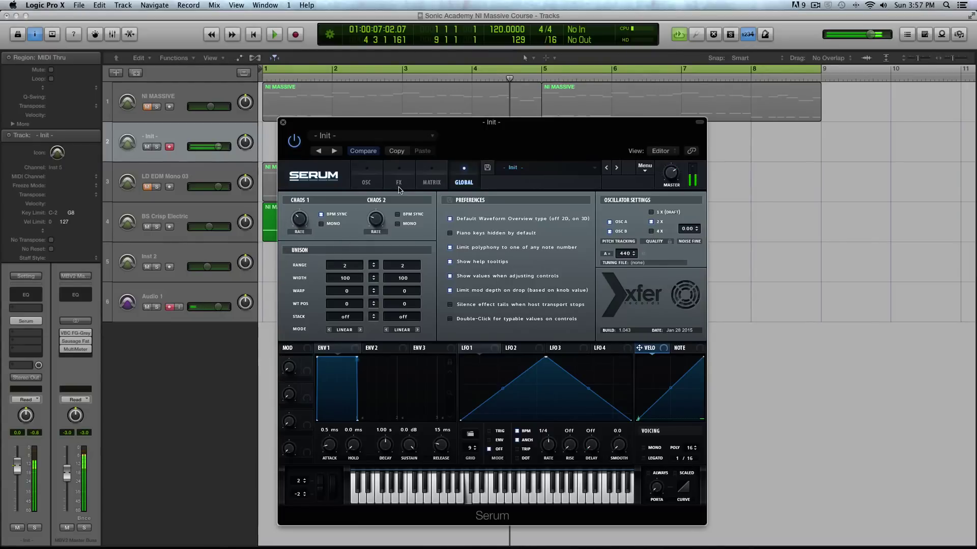
click(428, 182)
click(315, 211)
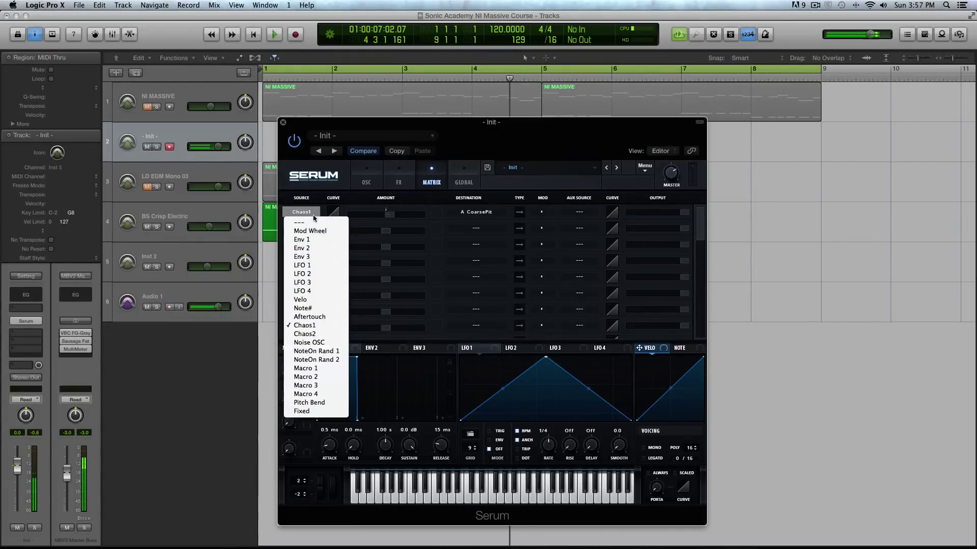
click(317, 335)
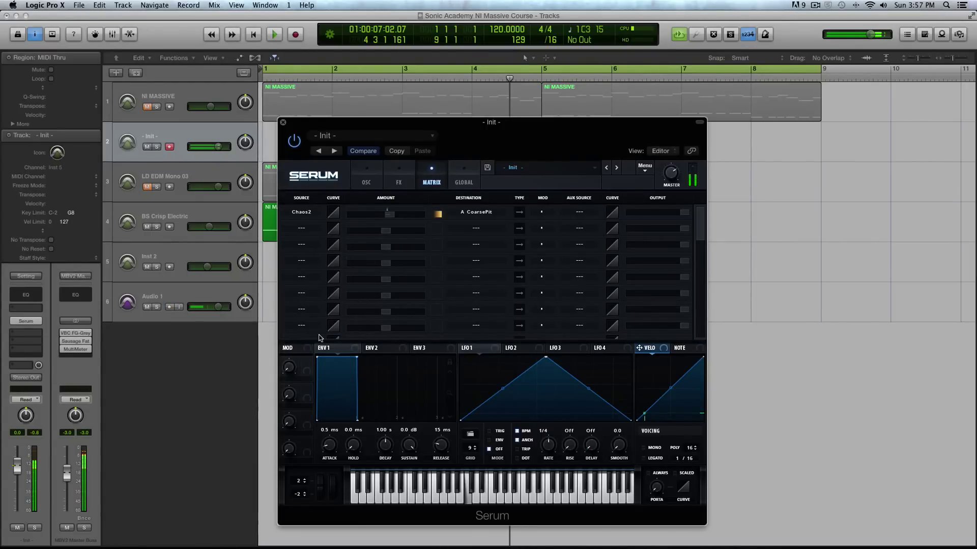
click(367, 178)
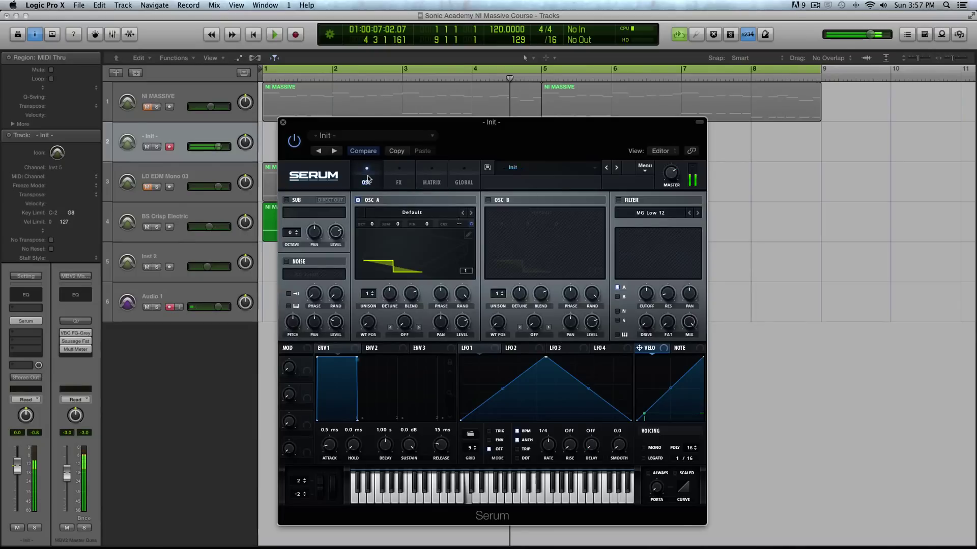
- Raise the Chaos 2 Rate knob on the Global page to 1/2 t, then return to the oscillator page
click(464, 183)
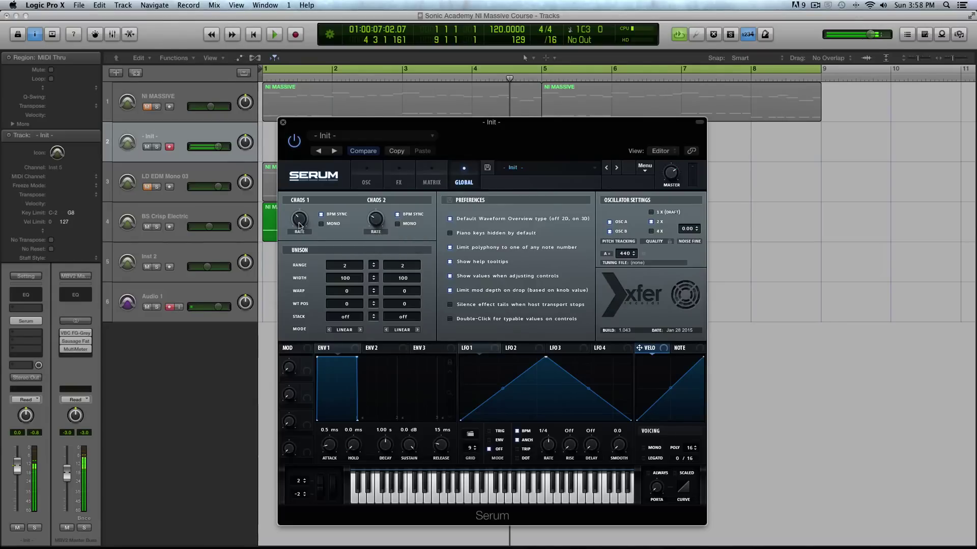
mouse_move(371, 220)
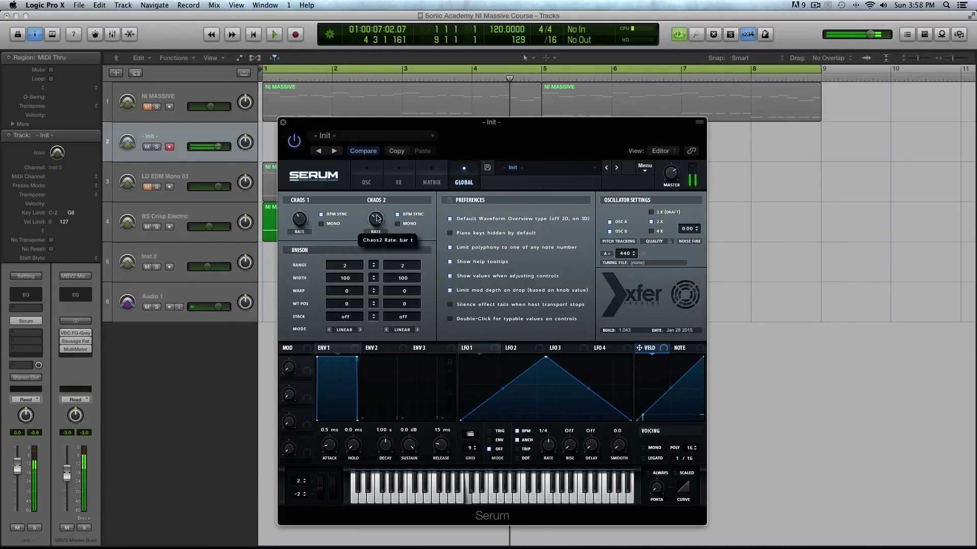
drag(377, 219, 379, 214)
click(372, 177)
- Switch matrix row 1's source back to Chaos1 and return to the oscillator page
click(401, 176)
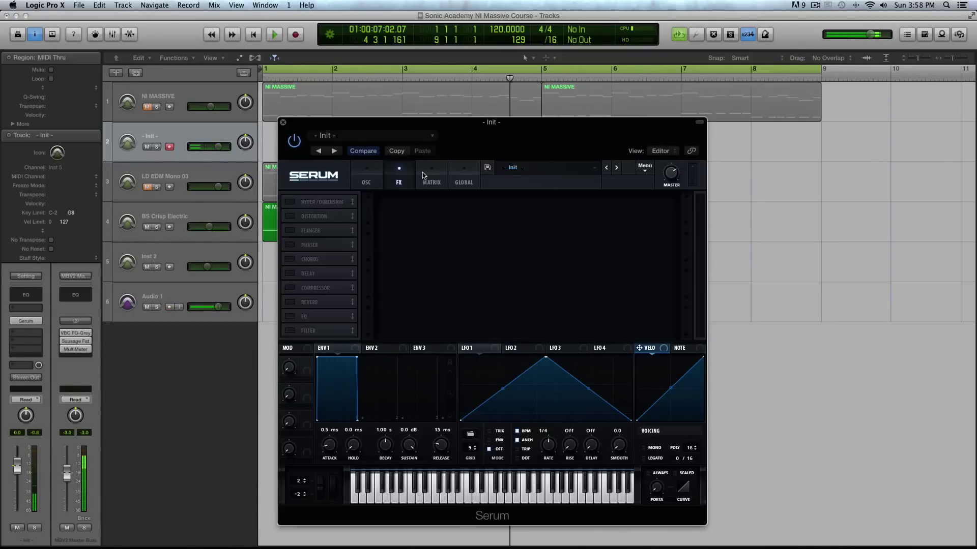
click(423, 172)
click(313, 212)
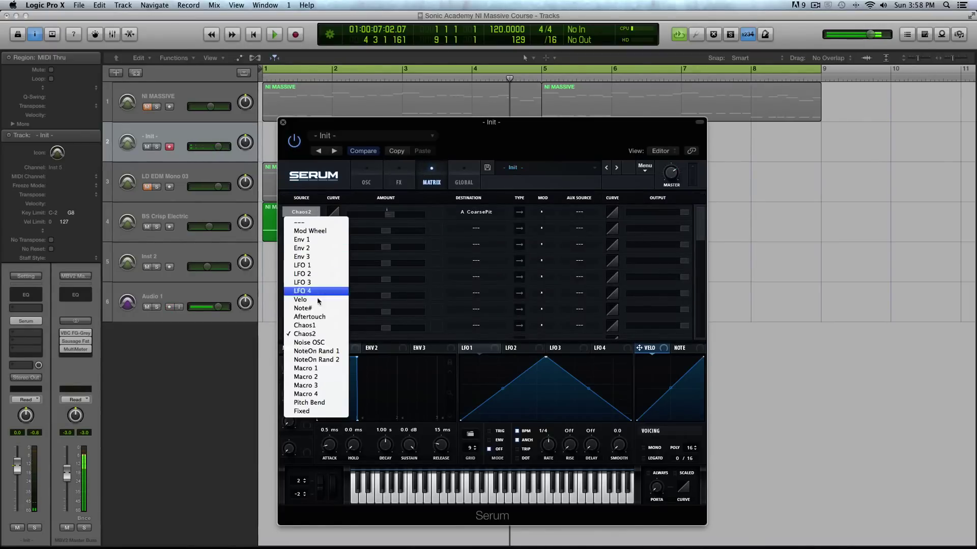
click(308, 325)
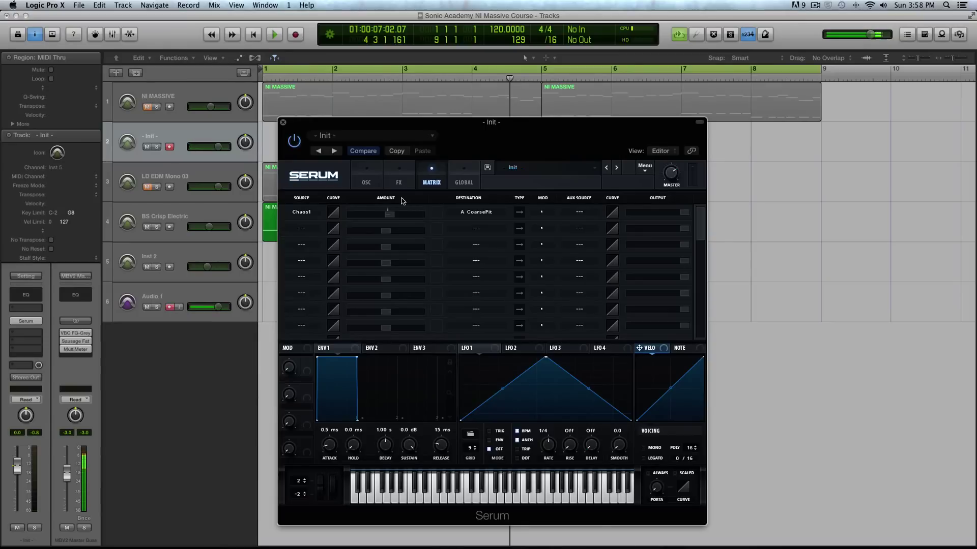
click(365, 179)
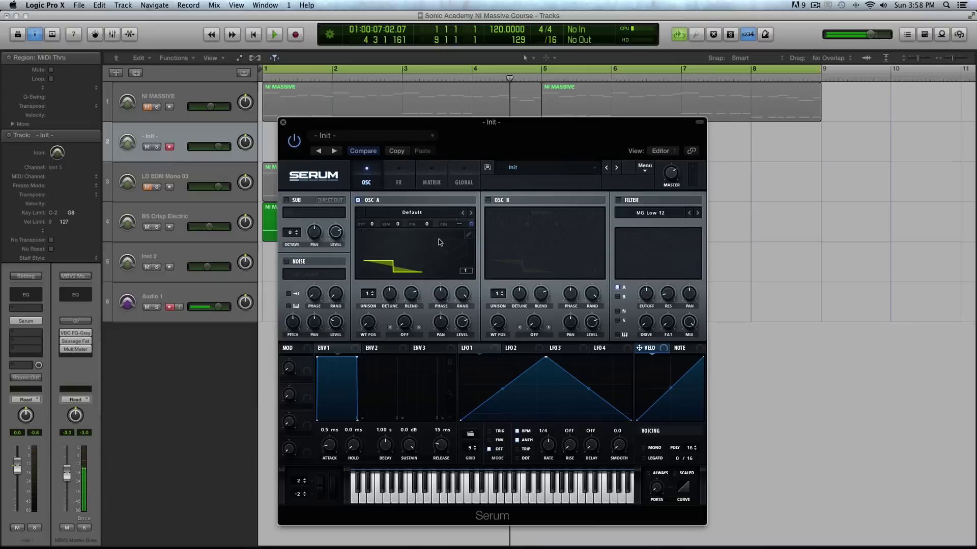
- Close the Serum window, then select and unmute the LD EDM Mono 03 track
click(283, 122)
click(209, 168)
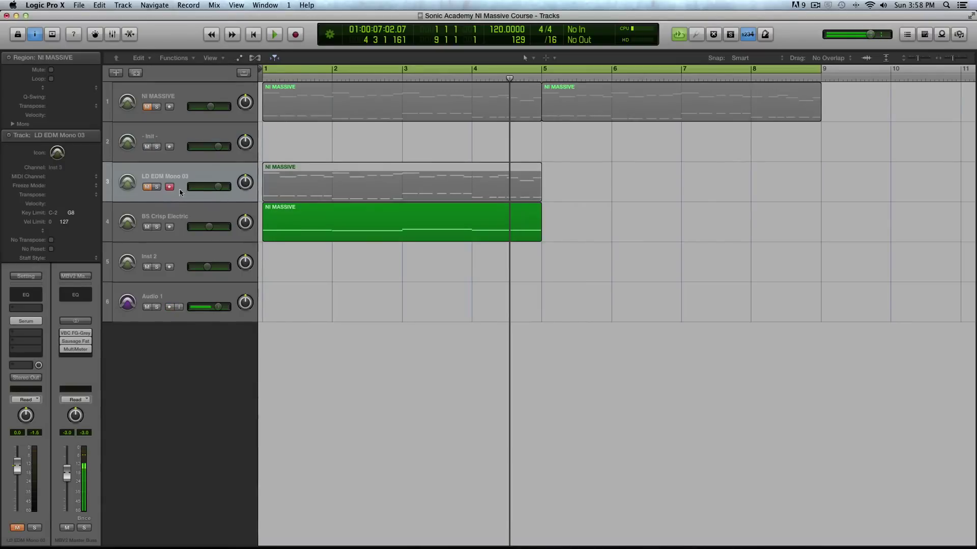
click(148, 187)
click(182, 157)
click(185, 164)
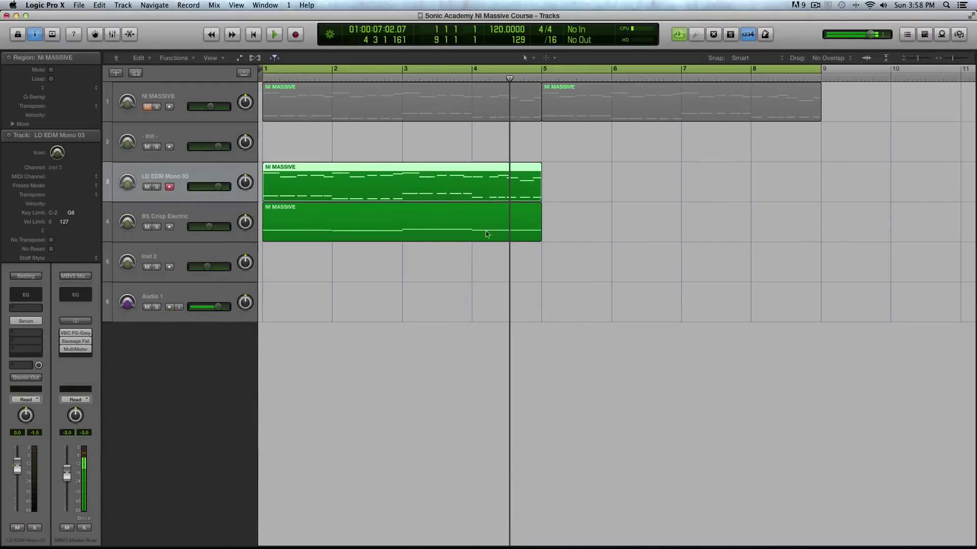
- Solo the BS Crisp Electric track and play it from the start of the song
drag(570, 284, 401, 207)
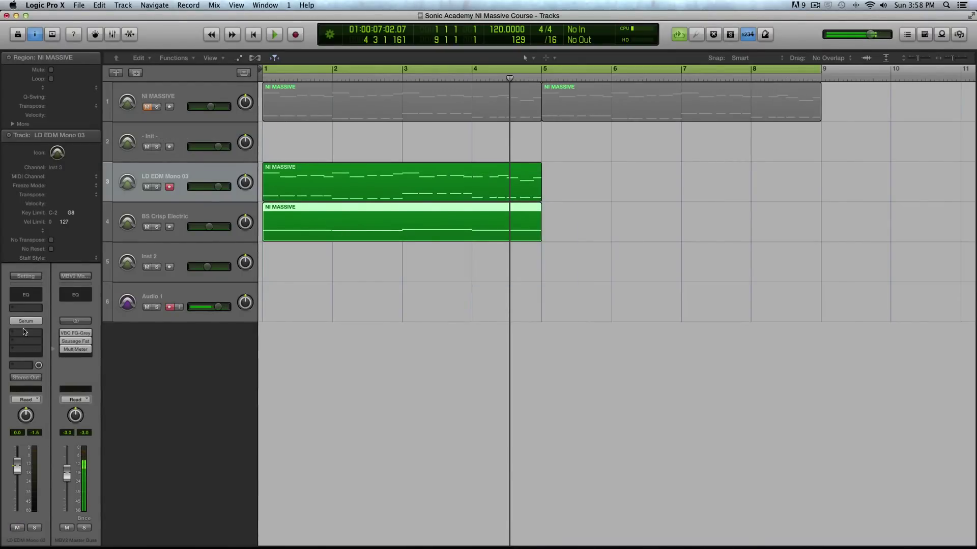
click(185, 218)
key(ctrl+s)
key(Return)
key(space)
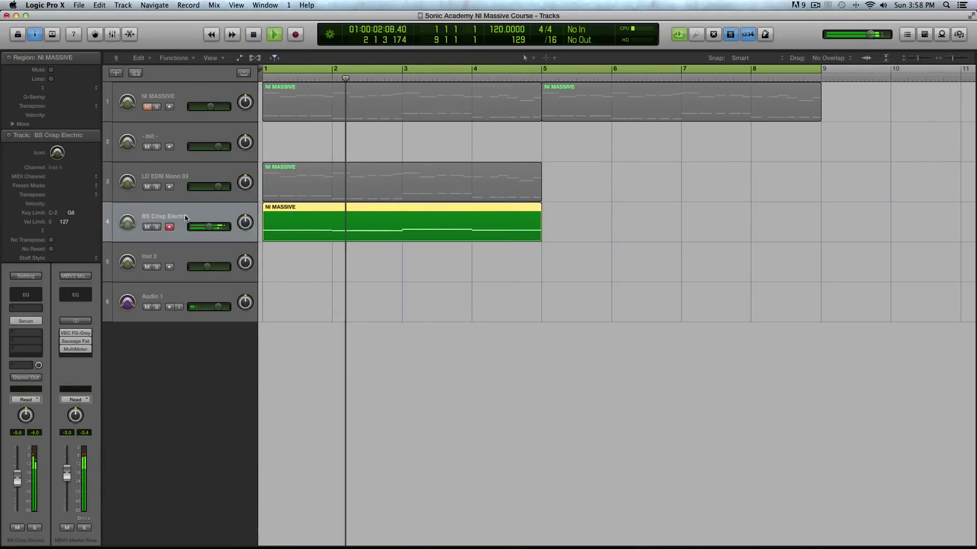
key(space)
- Turn solo off, replay from the start, and open LD EDM Mono 03's Serum instrument
click(182, 195)
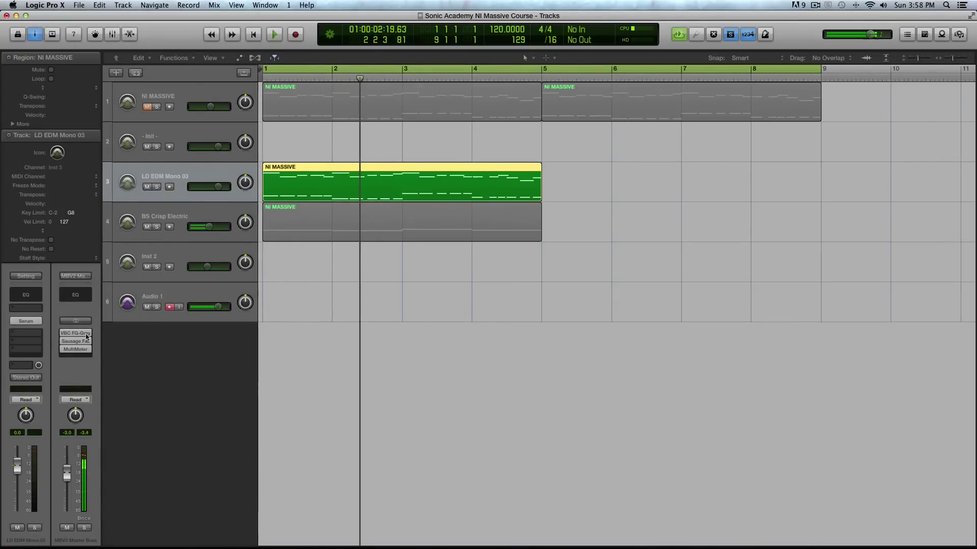
key(ctrl+s)
key(Return)
key(space)
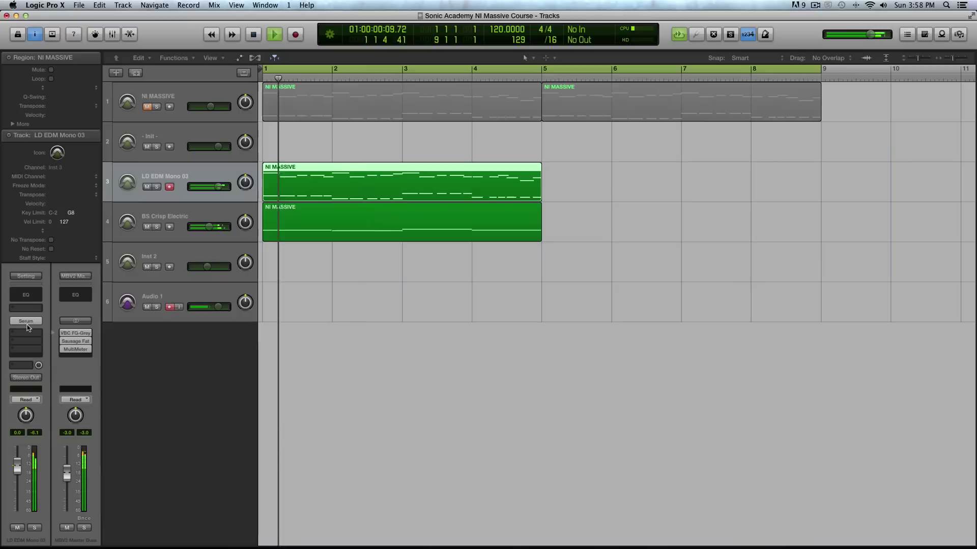
click(27, 322)
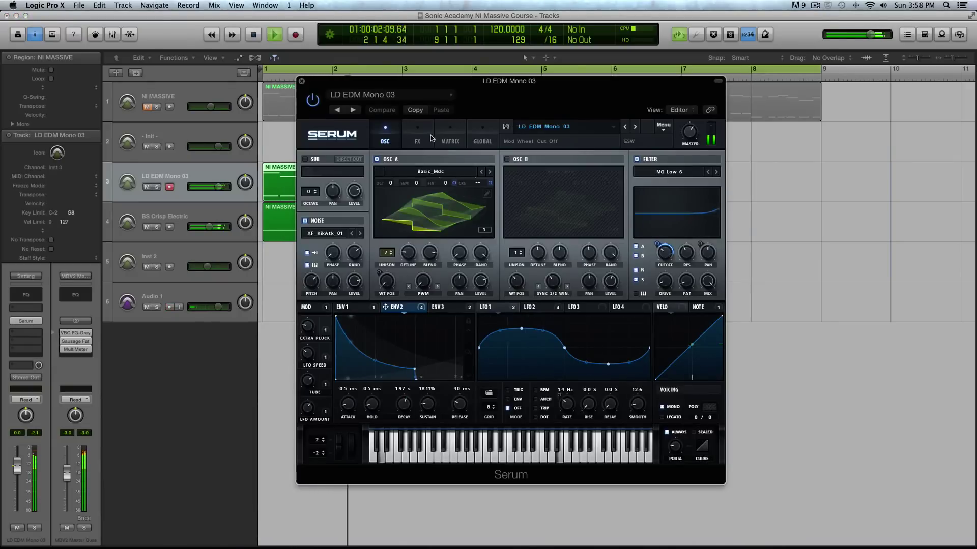
- In the matrix, set the Chaos1 to A WTPos amount to -25, then stop playback
click(459, 141)
scroll(313, 258, down, 5)
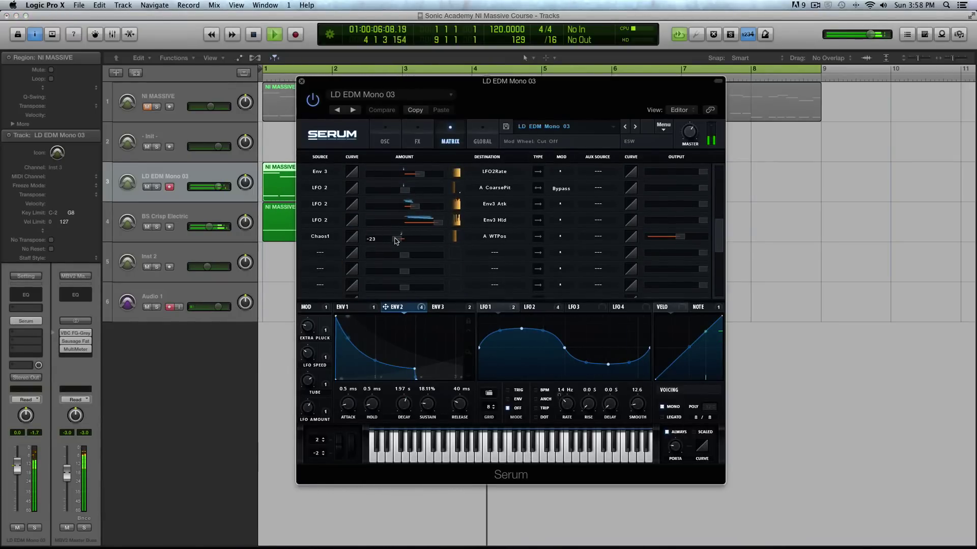
drag(394, 237, 394, 241)
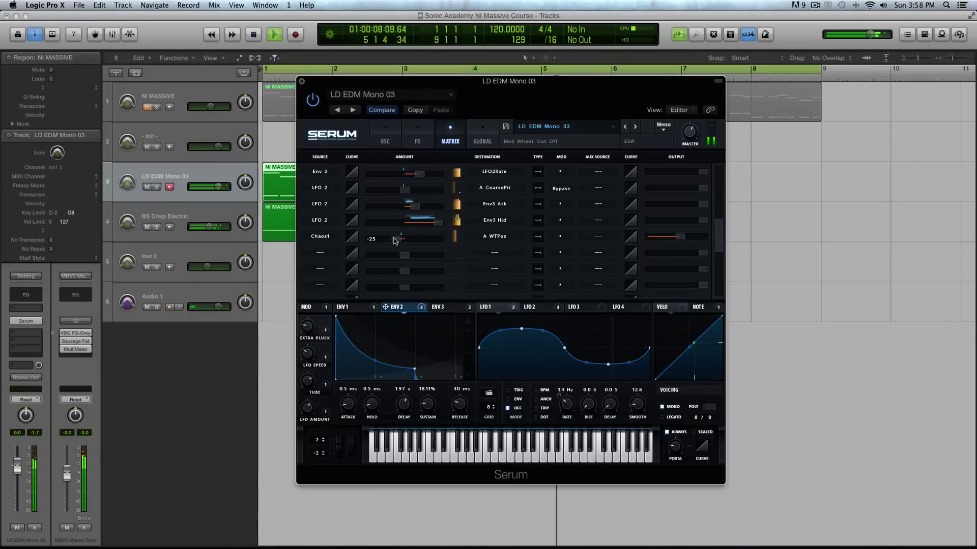
key(space)
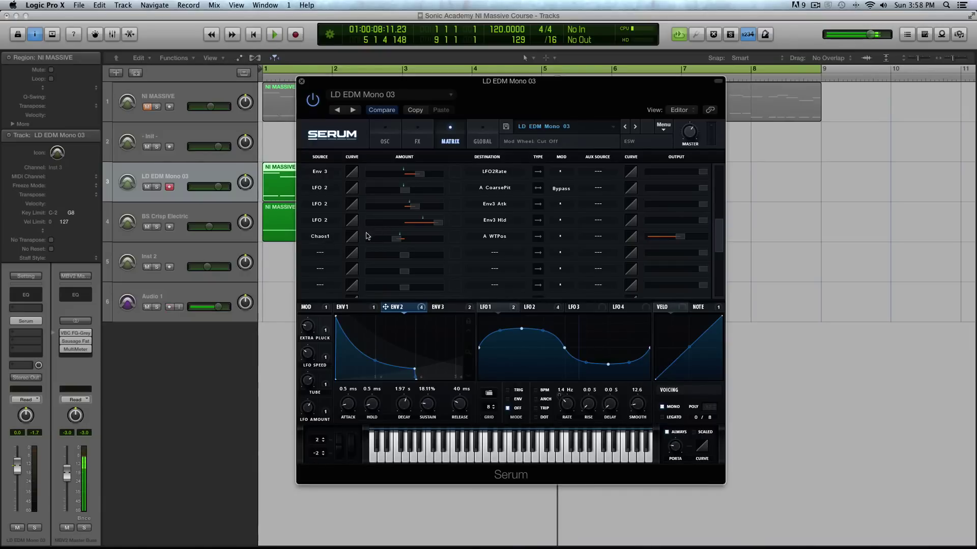
- Move oscillator A's wavetable position knob from frame 1 to frame 3
click(385, 137)
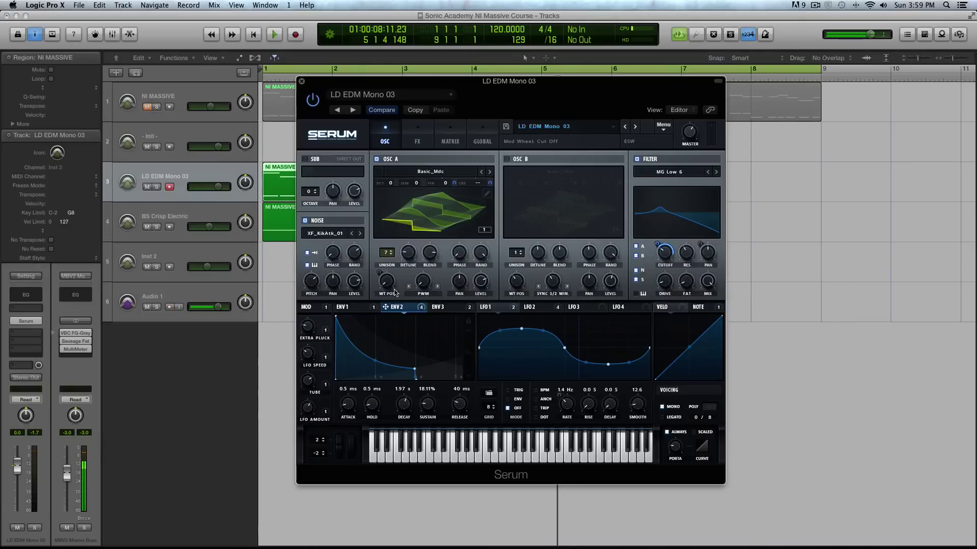
mouse_move(386, 292)
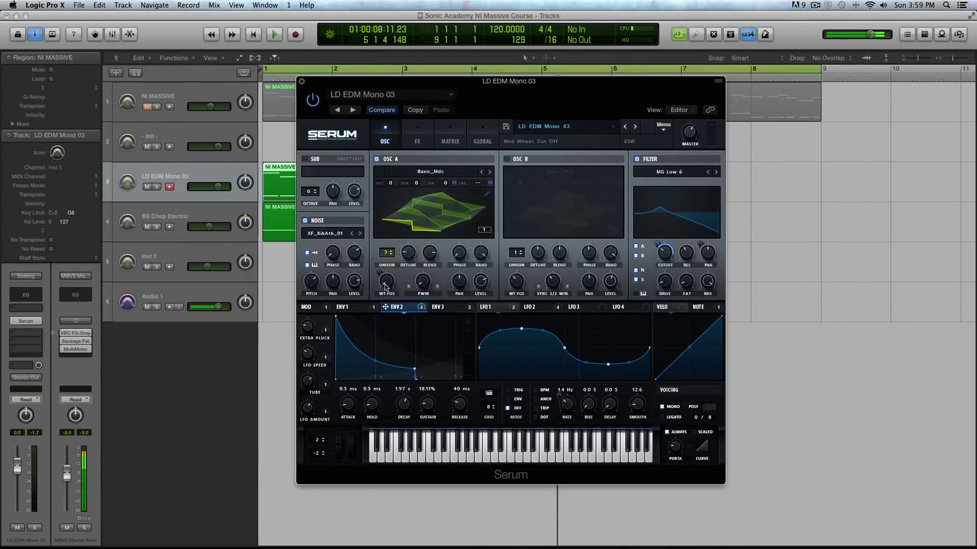
drag(385, 288, 385, 280)
- Look over the Global and FX pages, then go back to the modulation matrix
click(482, 134)
click(420, 128)
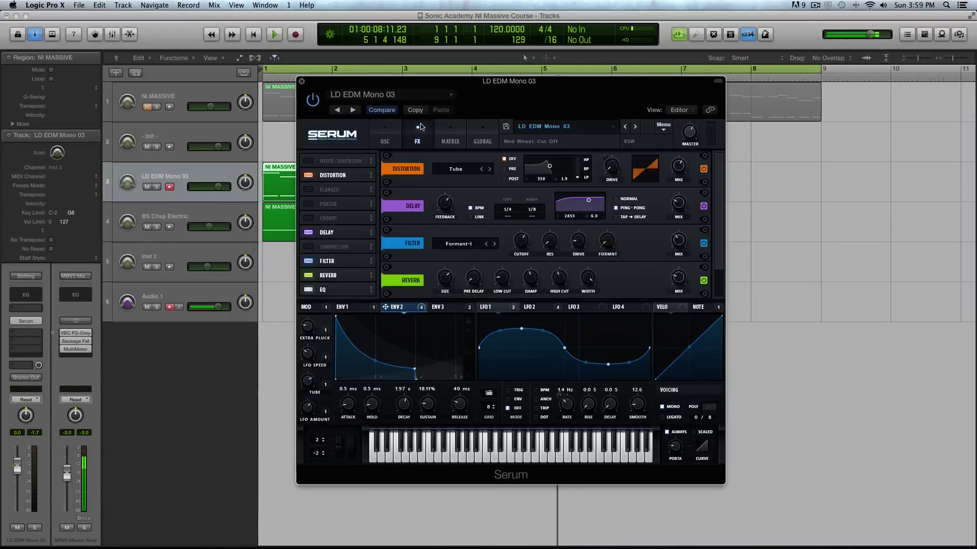
click(387, 134)
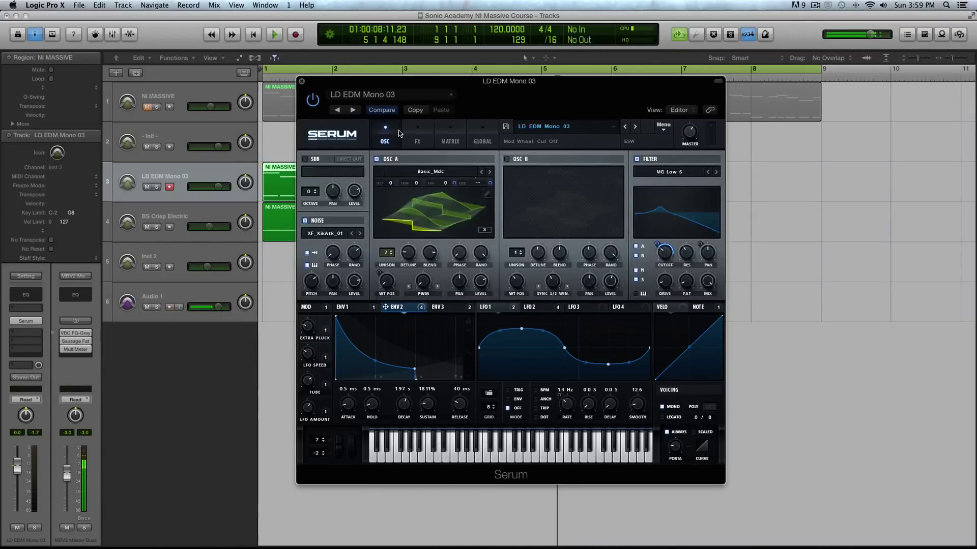
click(449, 136)
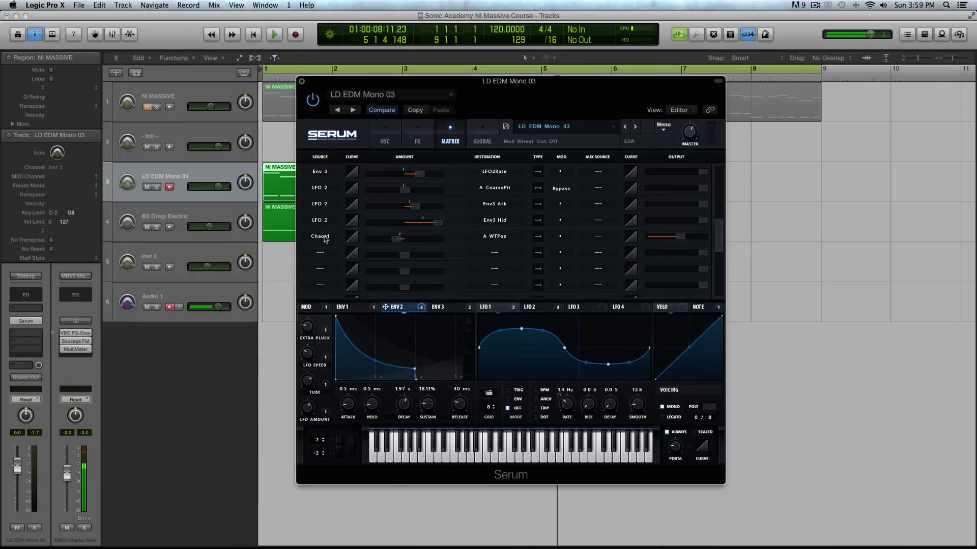
- Change the Chaos1 row's destination from A WTPos to Filter > Fil Cutoff
mouse_move(378, 241)
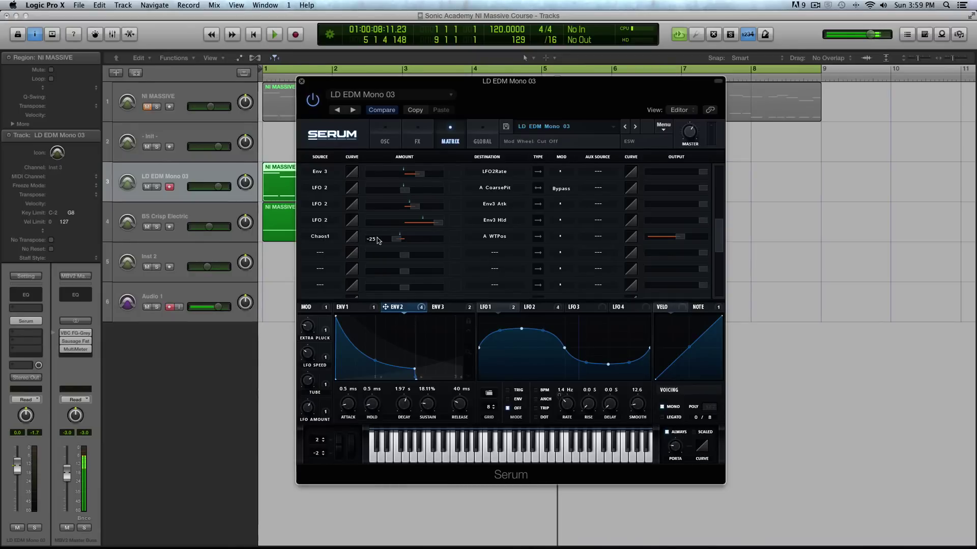
click(490, 237)
mouse_move(531, 292)
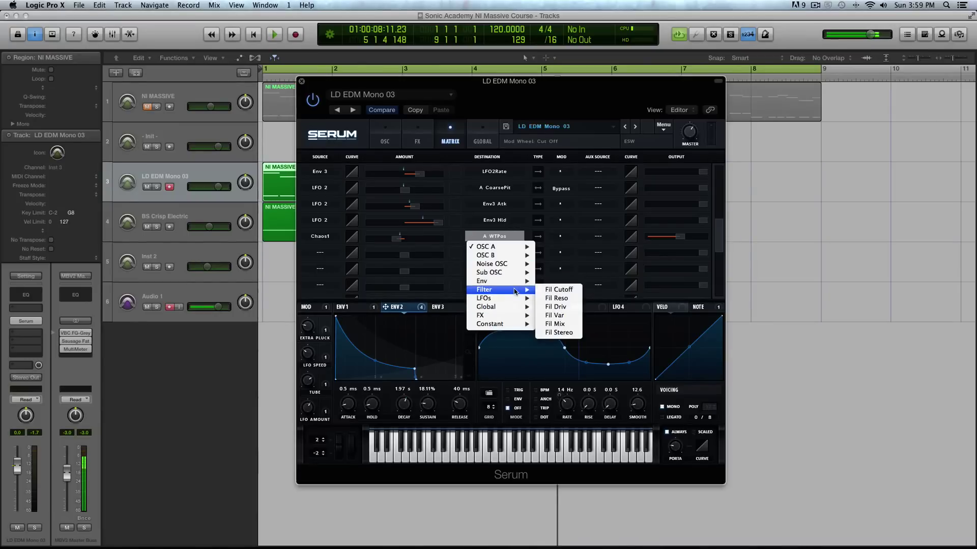
click(556, 291)
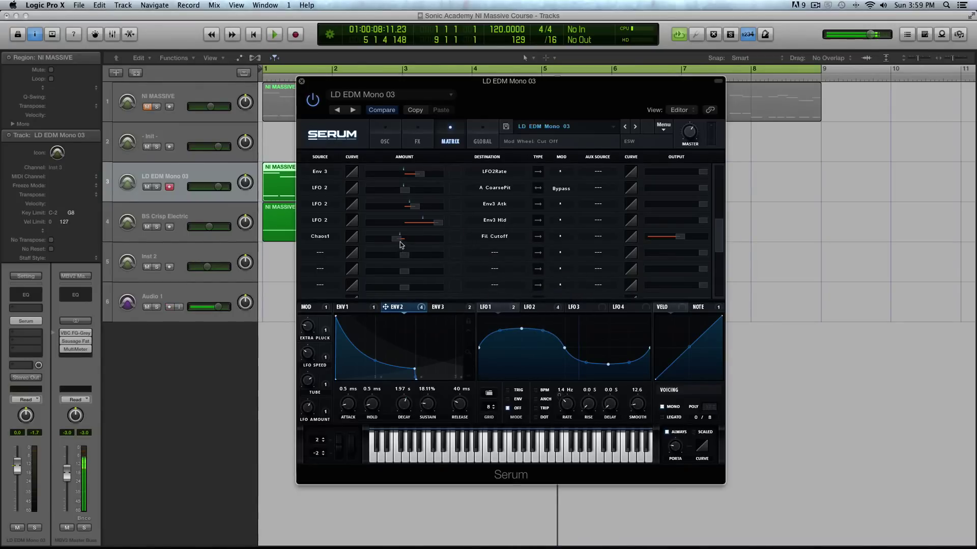
- Tune the Chaos1 cutoff amount during playback, trying 2 and 24 before settling at -14
drag(398, 240, 437, 243)
key(space)
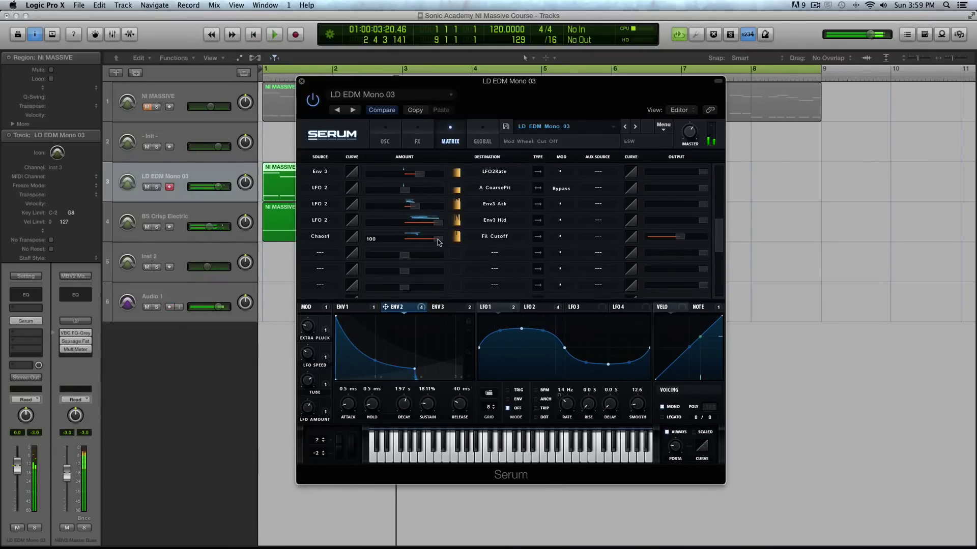
key(space)
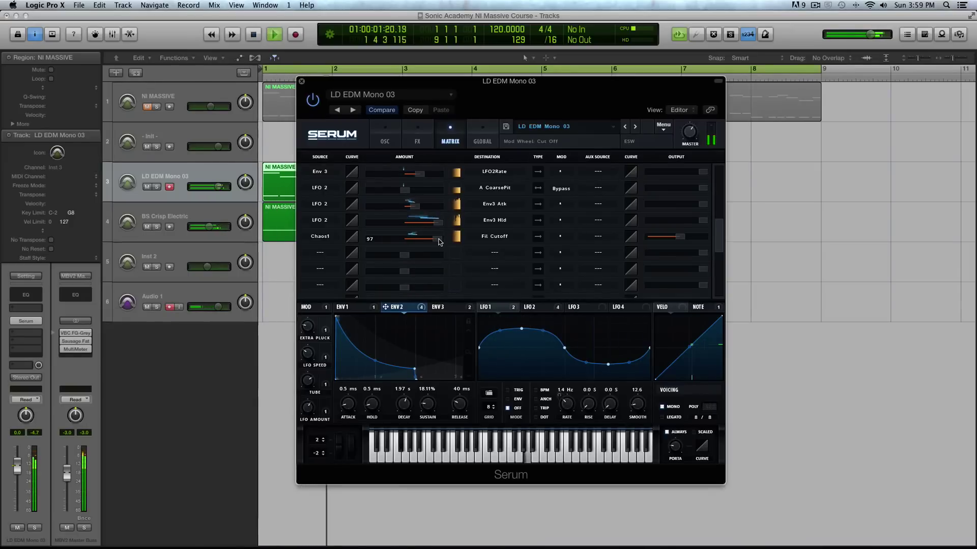
drag(440, 242, 404, 246)
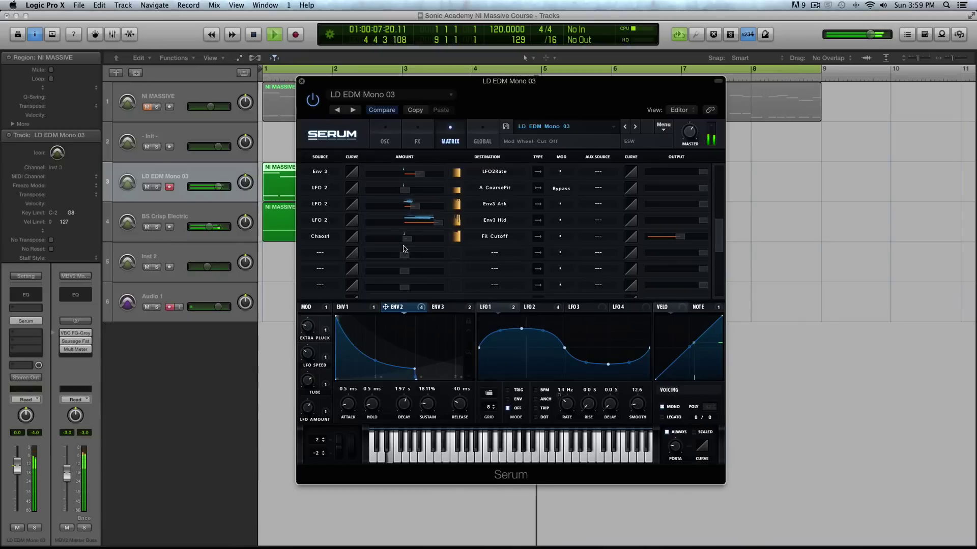
drag(407, 240, 397, 240)
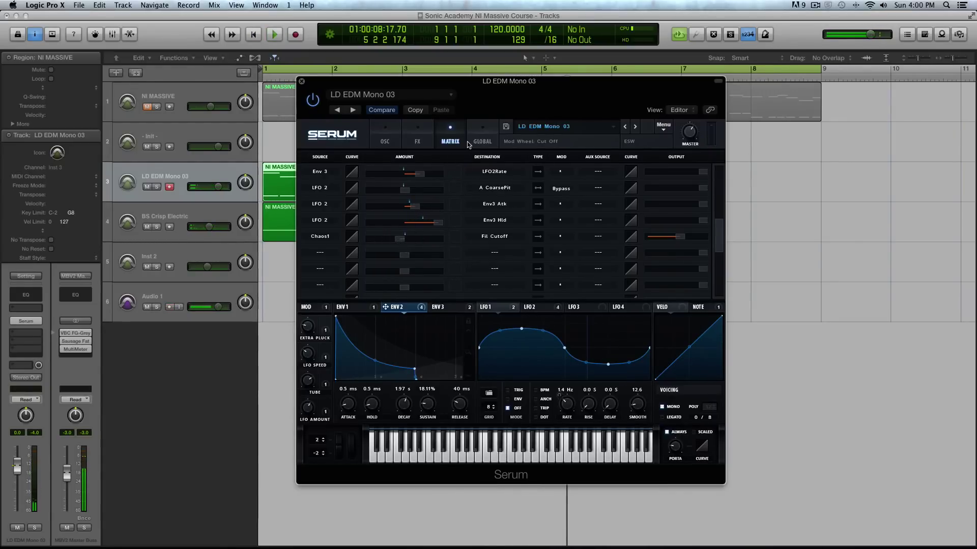
- Review the Chaos 1 and Chaos 2 rates on the Global page, then return to the oscillators
click(483, 139)
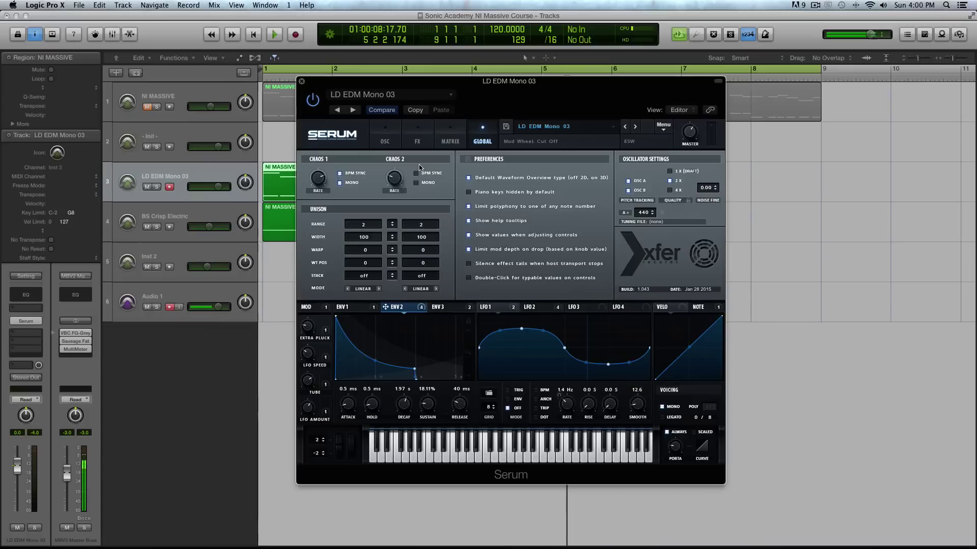
click(386, 142)
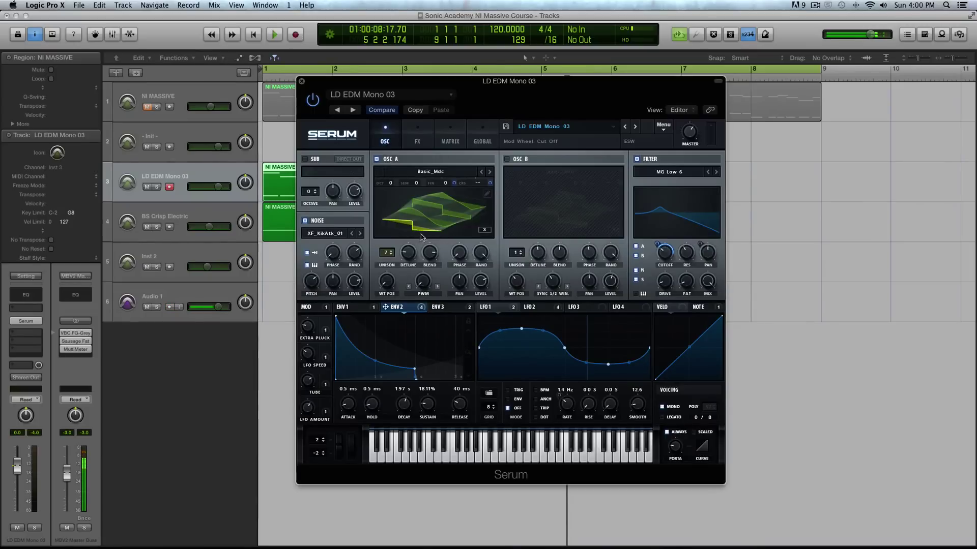